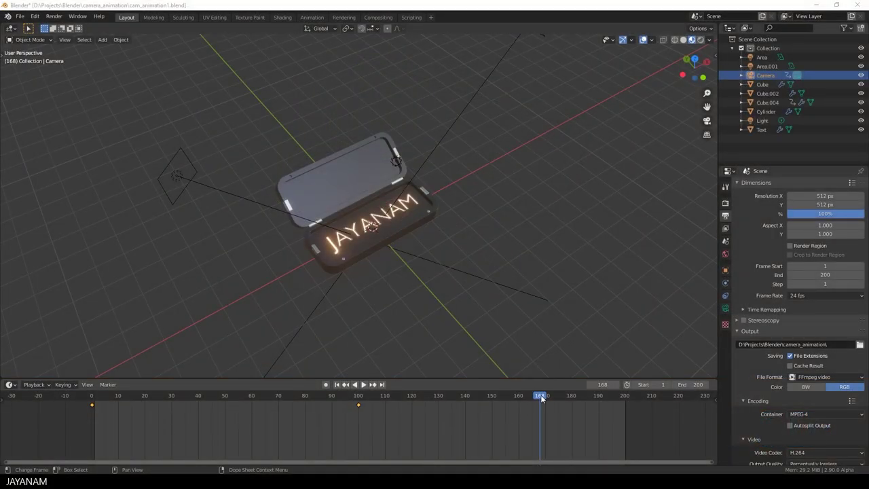
# Step: Scrub and play the box-lid animation in Rendered shading, orbiting and zooming around the case
pyautogui.moveTo(540, 398)
pyautogui.mouseDown()
pyautogui.moveTo(125, 403)
pyautogui.moveTo(448, 400)
pyautogui.mouseUp()
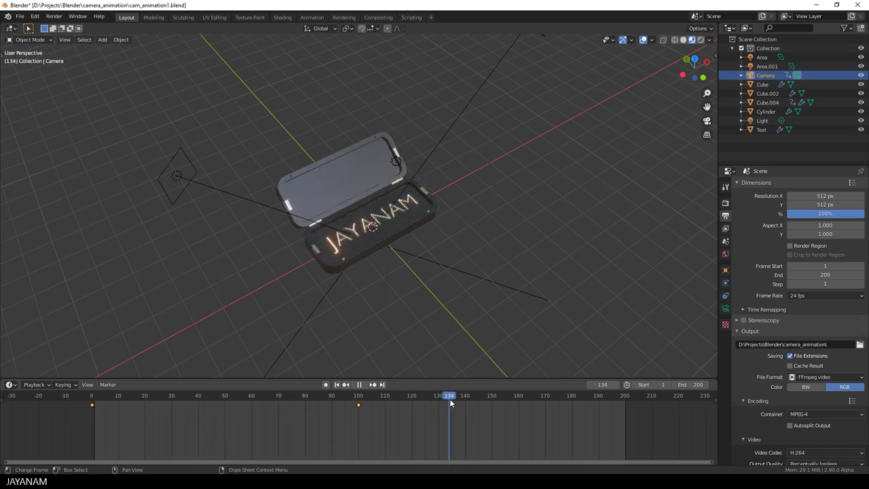
pyautogui.click(701, 40)
pyautogui.click(355, 384)
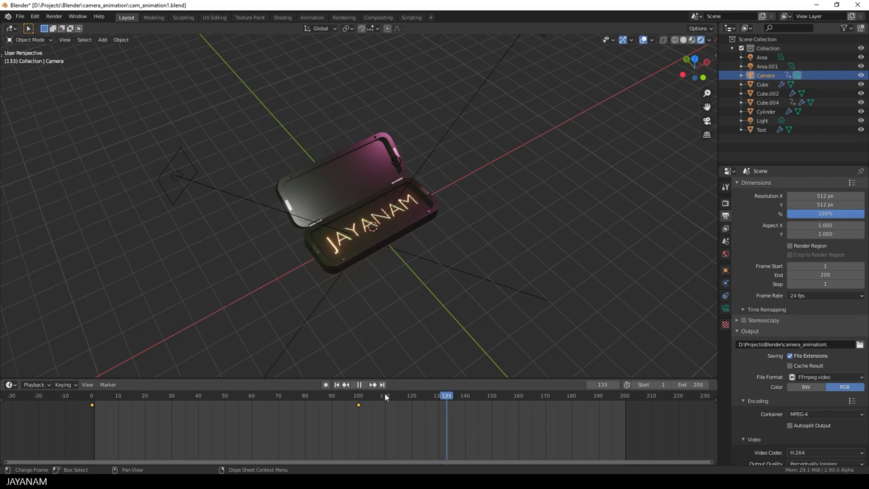
pyautogui.moveTo(297, 397); pyautogui.dragTo(473, 397)
pyautogui.moveTo(495, 292); pyautogui.dragTo(399, 298, button='middle')
pyautogui.scroll(-3, 400, 298)
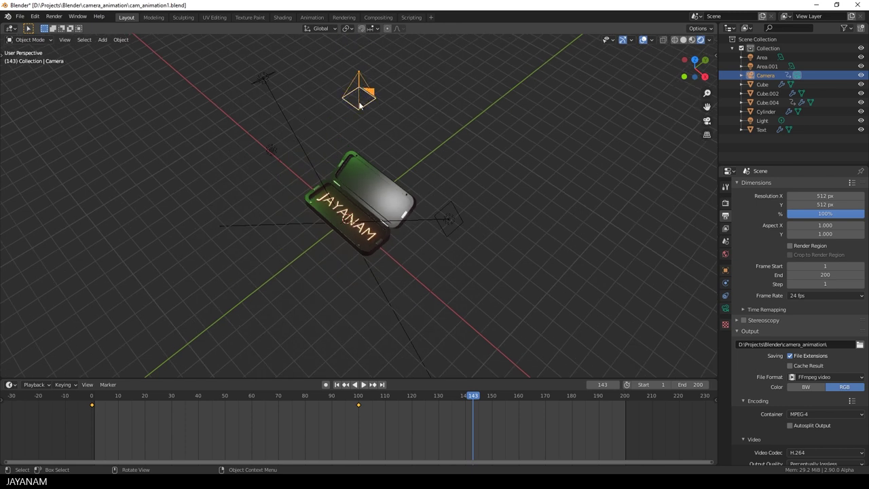
pyautogui.moveTo(449, 397); pyautogui.dragTo(264, 399)
pyautogui.click(363, 384)
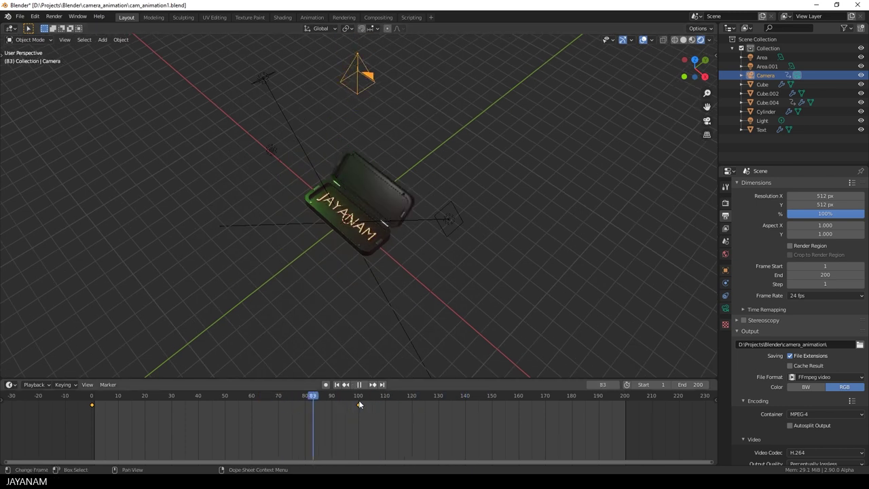
# Step: Switch to camera view, scrub back, and stop playback with the lid open at frame 114
pyautogui.press('KP_0')
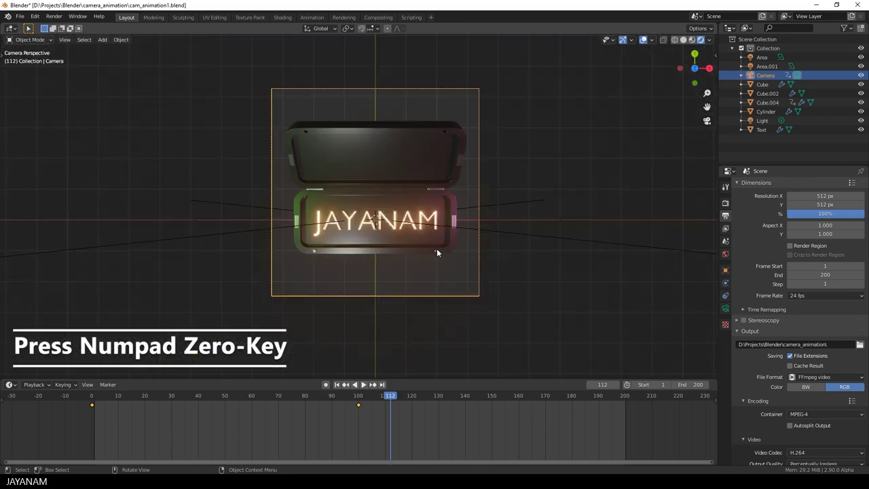
pyautogui.moveTo(390, 399); pyautogui.dragTo(185, 403)
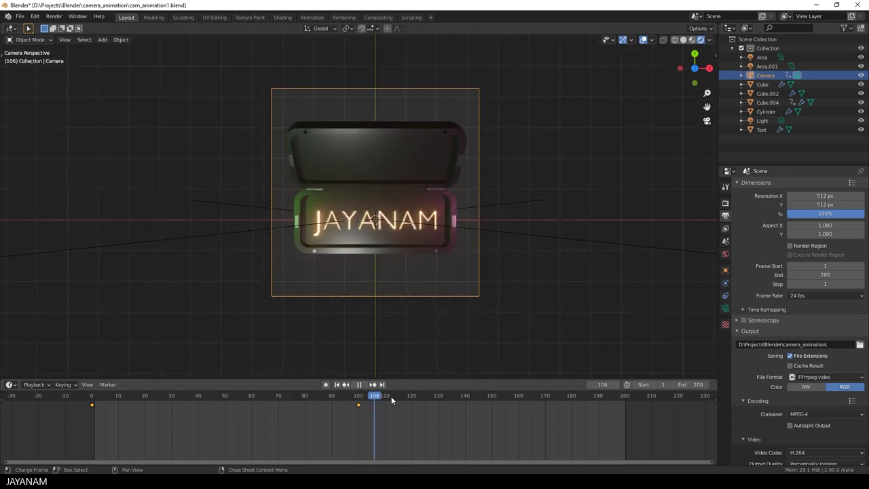
pyautogui.press('space')
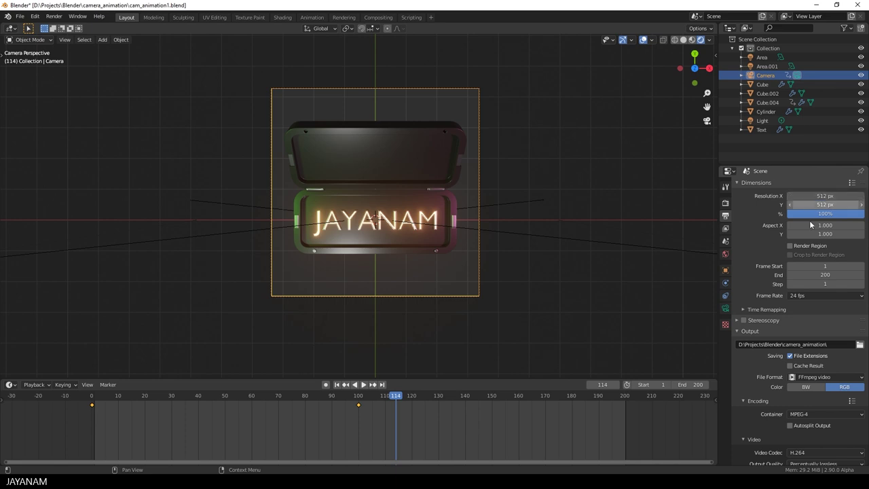
# Step: Set the output to FFmpeg video, MPEG-4 container, with Perceptually lossless output quality
pyautogui.click(820, 378)
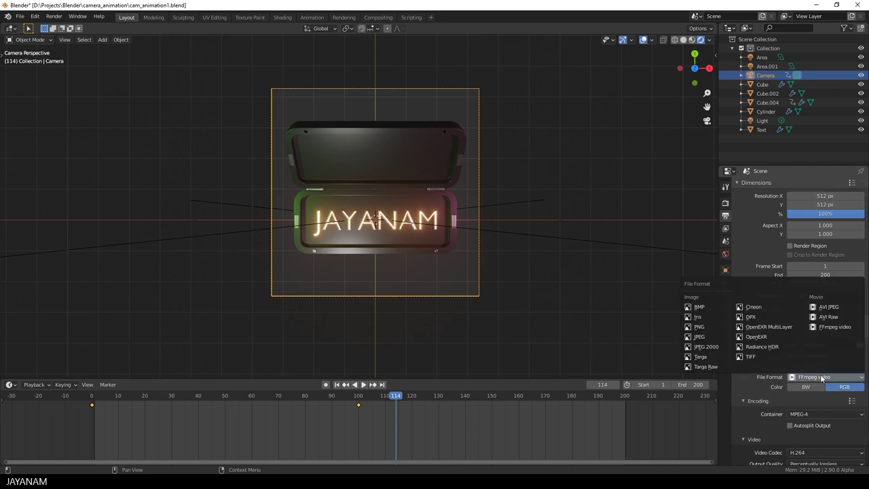
pyautogui.click(835, 327)
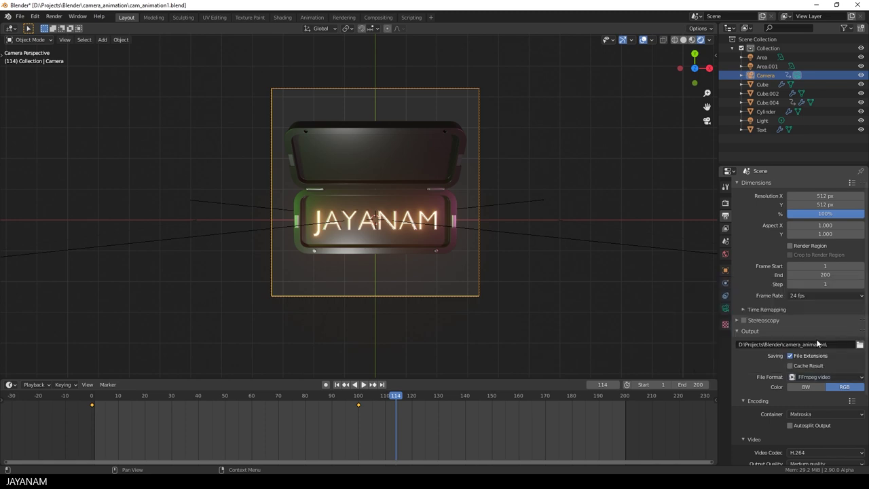
pyautogui.click(809, 416)
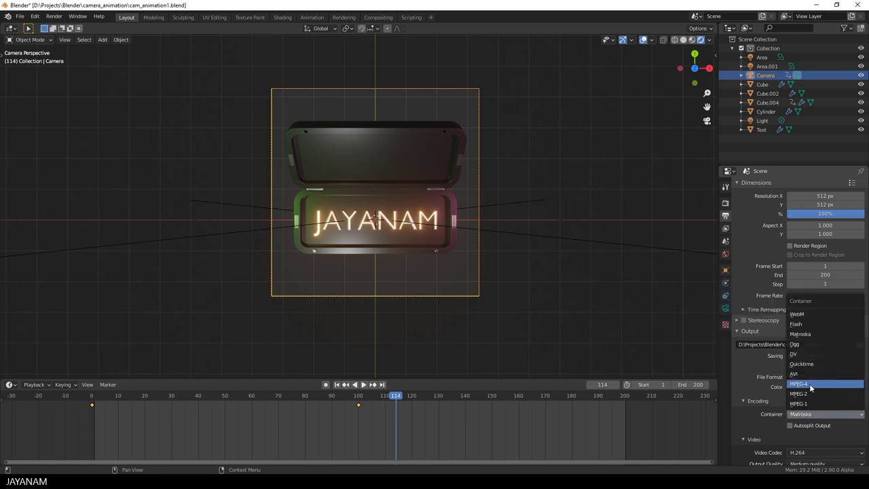
pyautogui.click(811, 385)
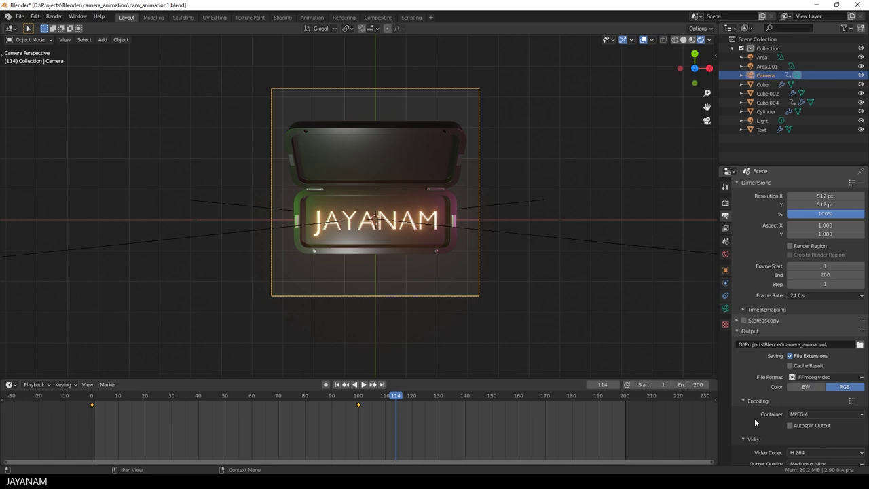
pyautogui.scroll(-3, 749, 423)
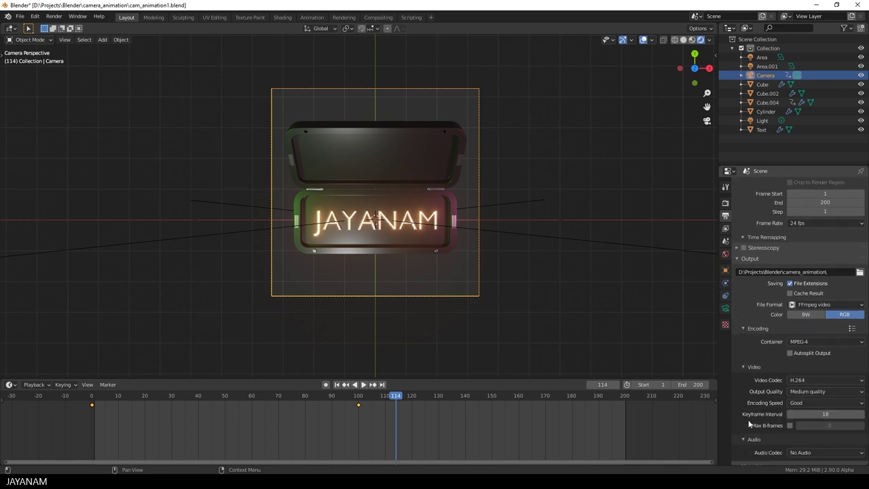
pyautogui.scroll(-1, 749, 422)
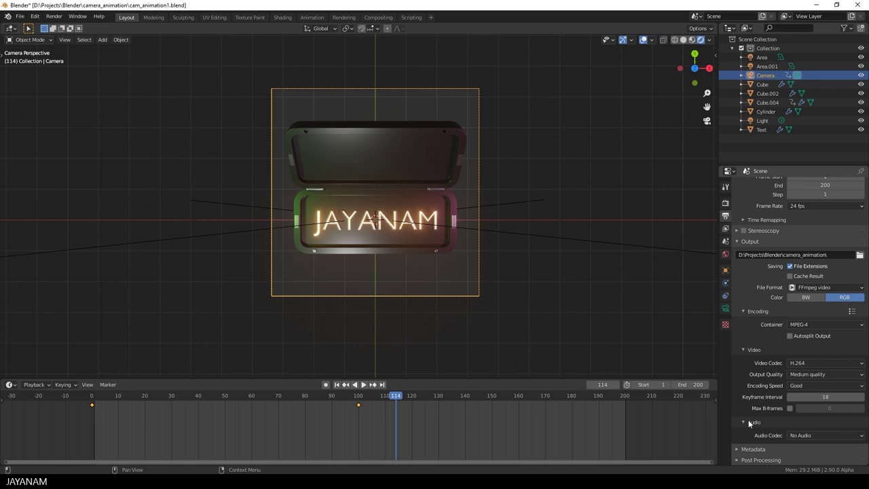
pyautogui.click(819, 374)
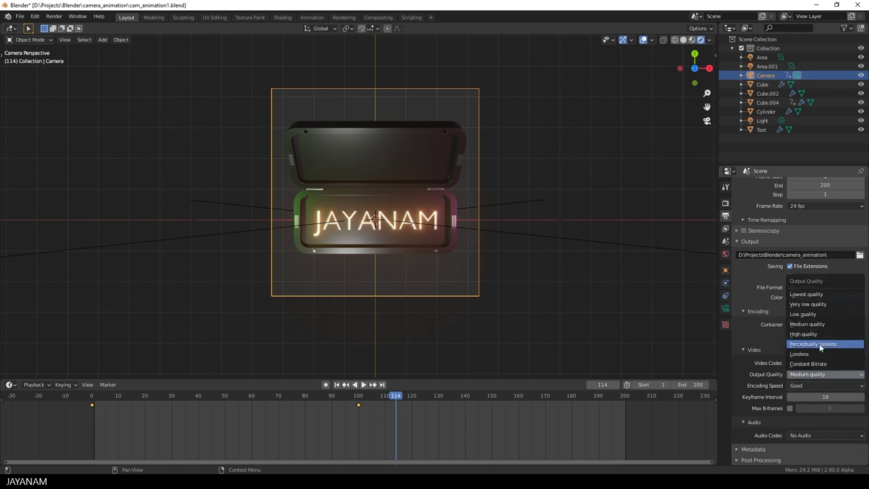
pyautogui.click(820, 344)
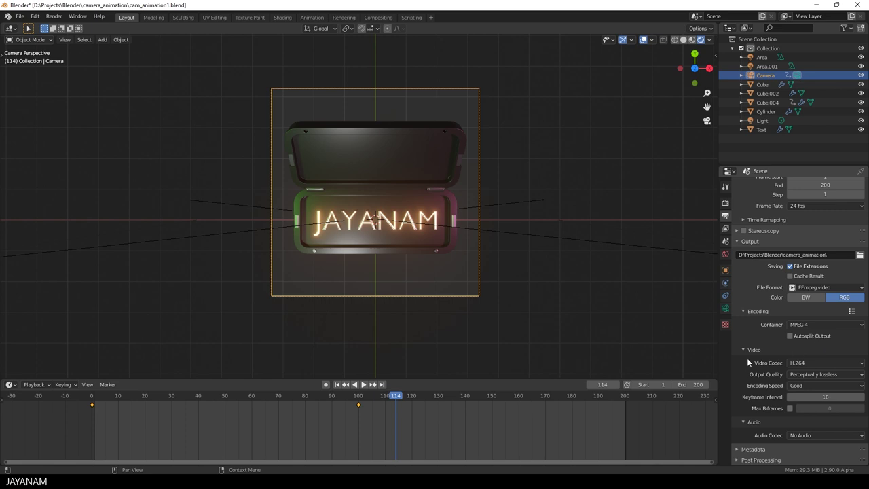
pyautogui.scroll(1, 747, 358)
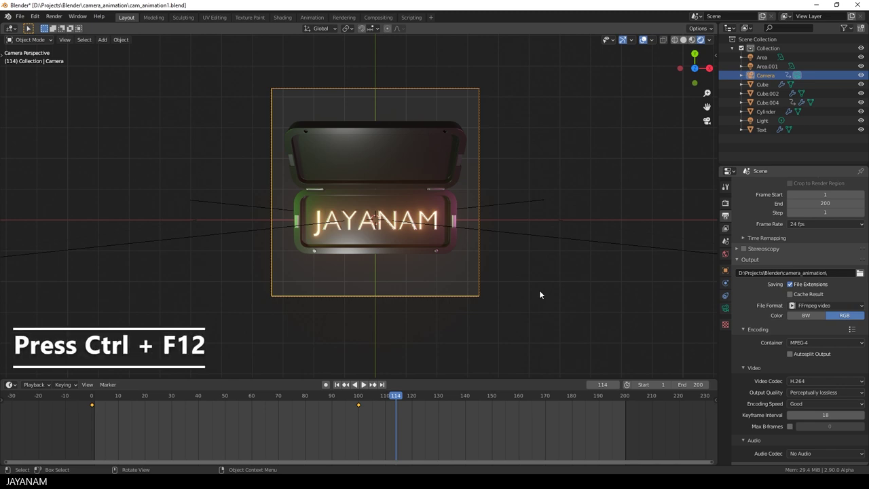
# Step: Render all 200 frames of the animation with Ctrl+F12
pyautogui.hotkey('ctrl', 'F12')
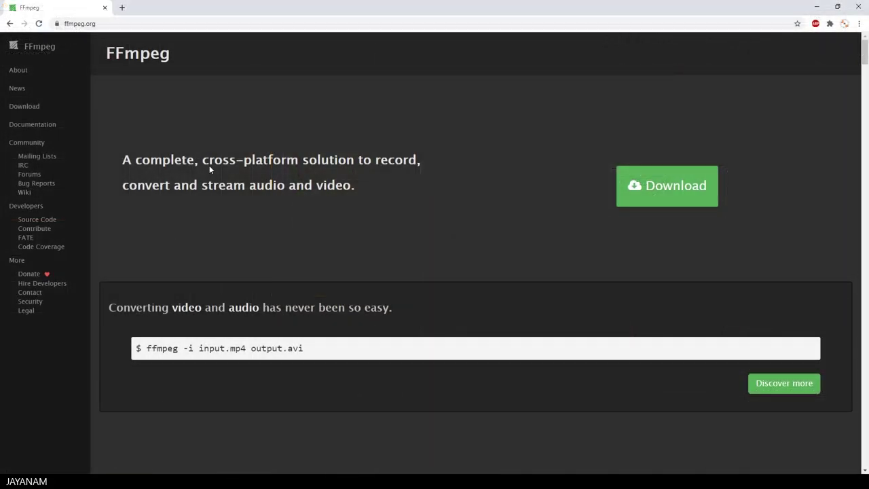
# Step: From ffmpeg.org's Download page, open the Zeranoe Windows builds and select version 4.3
pyautogui.click(112, 27)
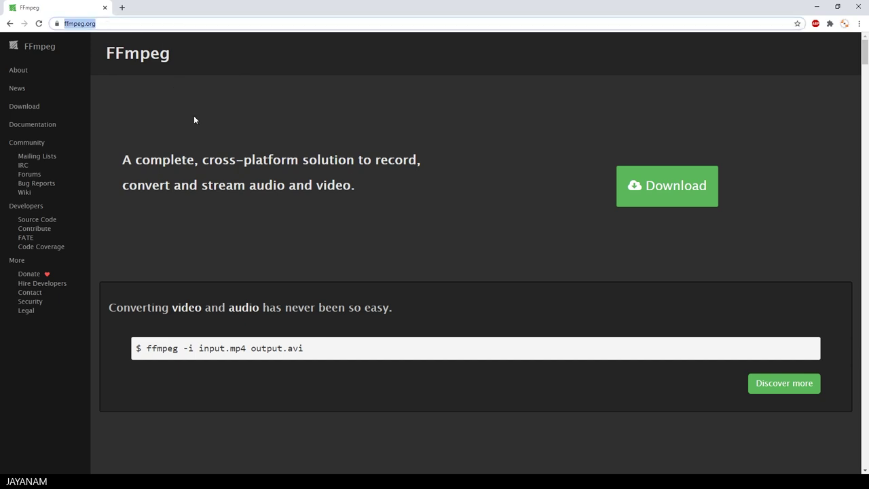
pyautogui.click(39, 112)
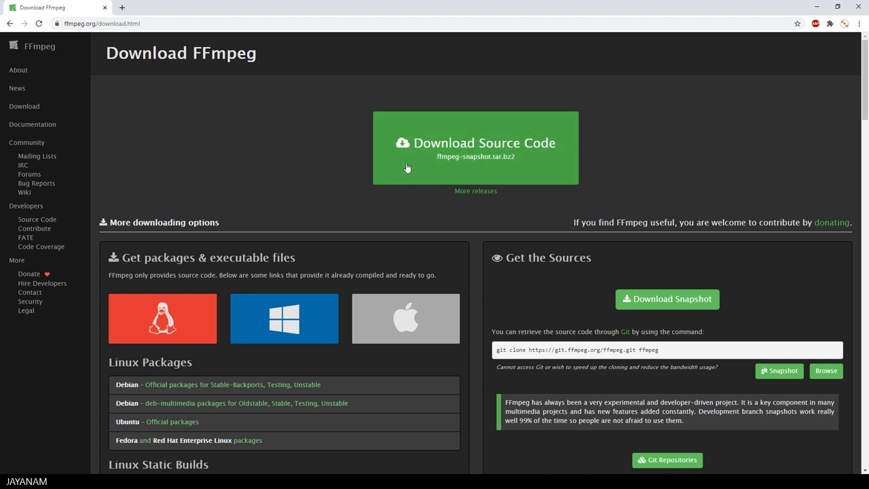
pyautogui.scroll(-2, 290, 174)
pyautogui.moveTo(284, 226)
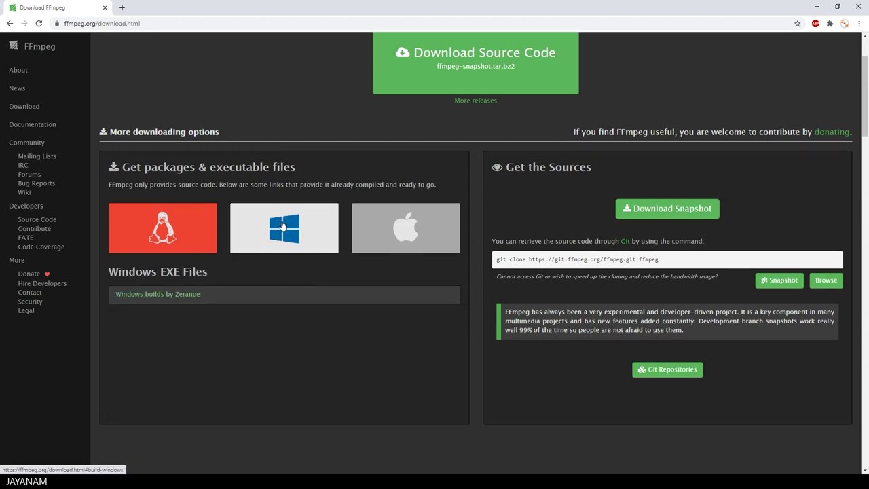
pyautogui.click(187, 296)
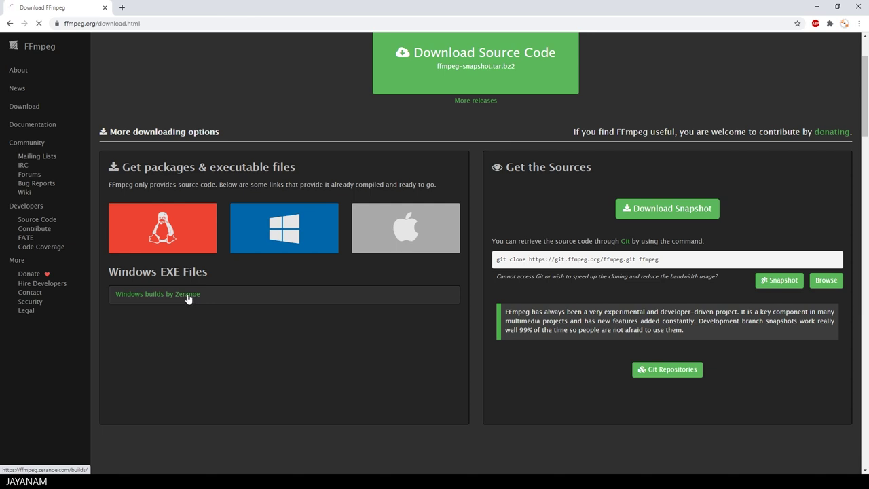
pyautogui.click(270, 131)
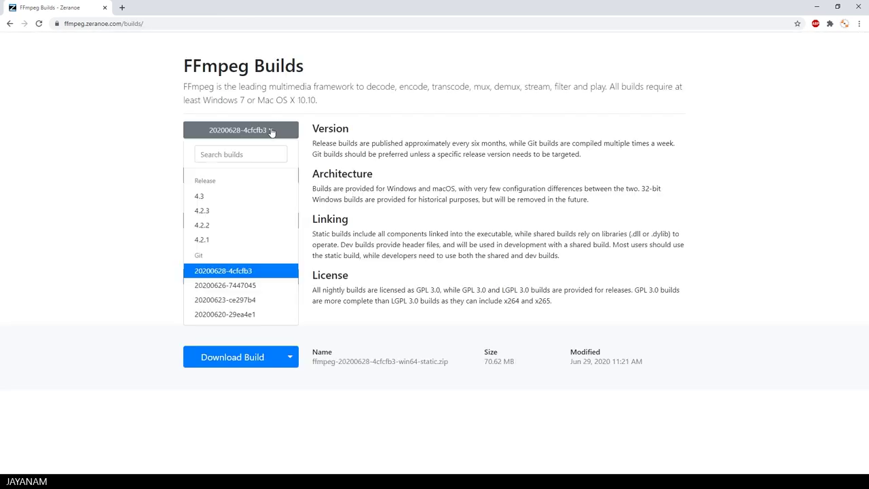
pyautogui.click(210, 198)
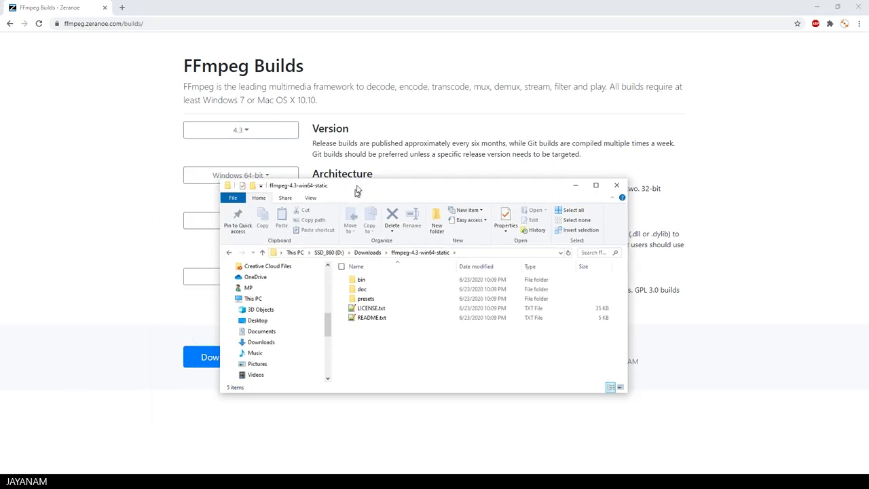
# Step: Open the bin folder of ffmpeg-4.3-win64-static and select its full path in the address bar
pyautogui.moveTo(355, 188); pyautogui.dragTo(377, 132)
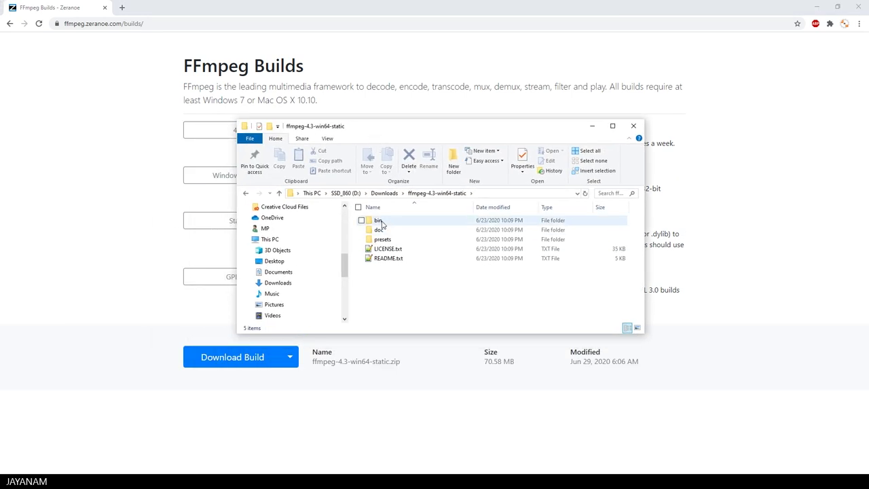
pyautogui.doubleClick(378, 221)
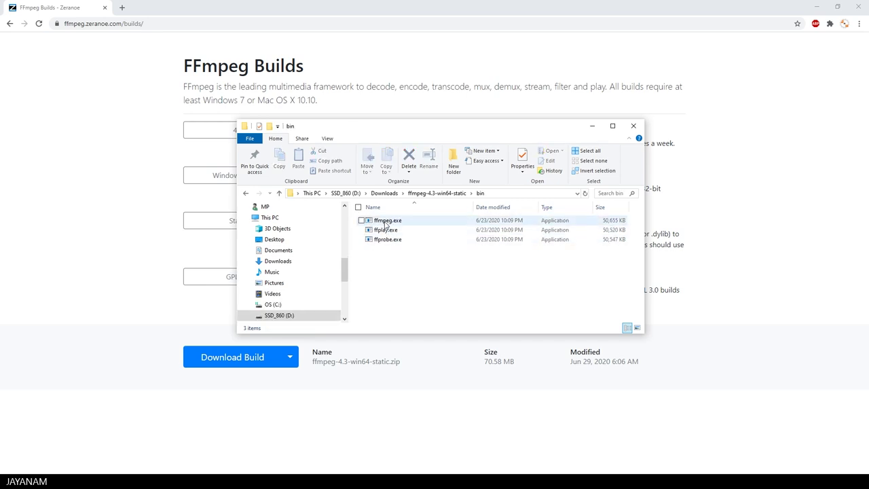
pyautogui.click(492, 192)
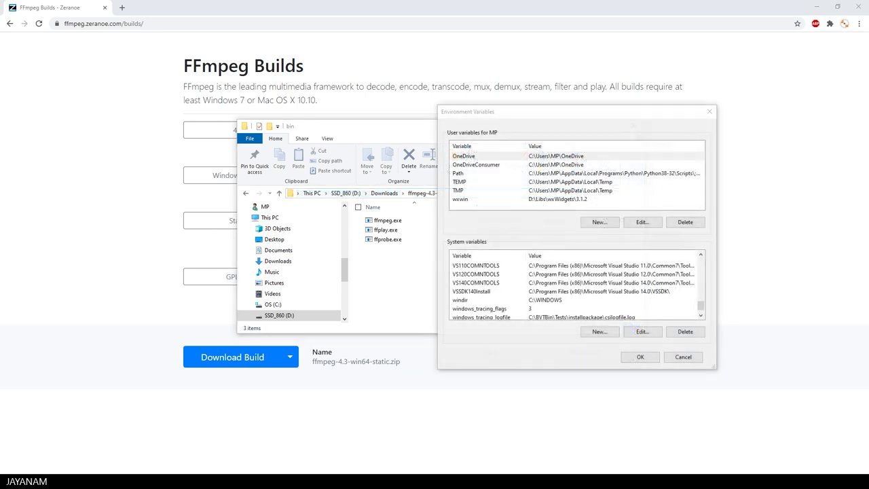
# Step: Edit the user Path variable and check the D:\Downloads\ffmpeg-4.3-win64-static\bin entry
pyautogui.click(506, 112)
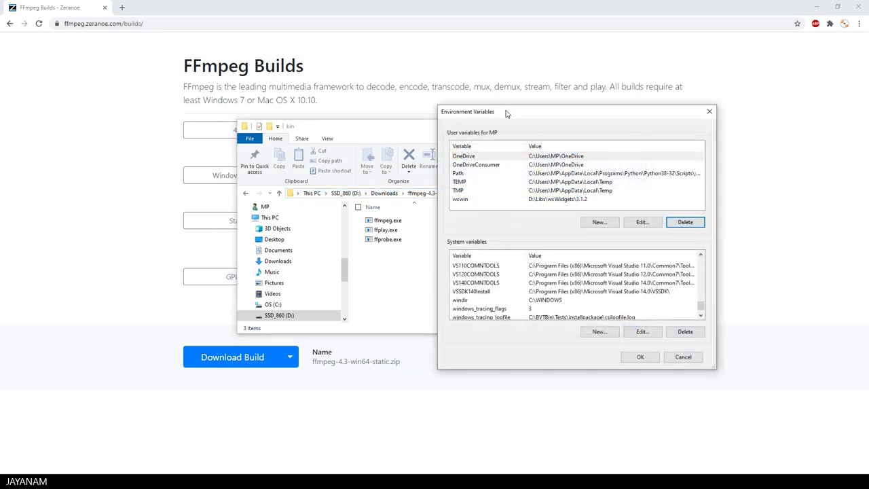
pyautogui.click(465, 174)
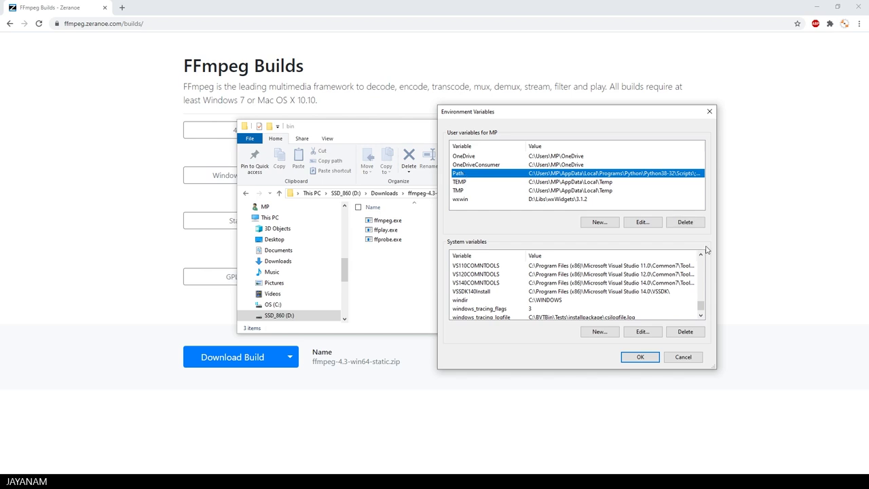
pyautogui.click(643, 222)
pyautogui.moveTo(422, 133); pyautogui.dragTo(542, 114)
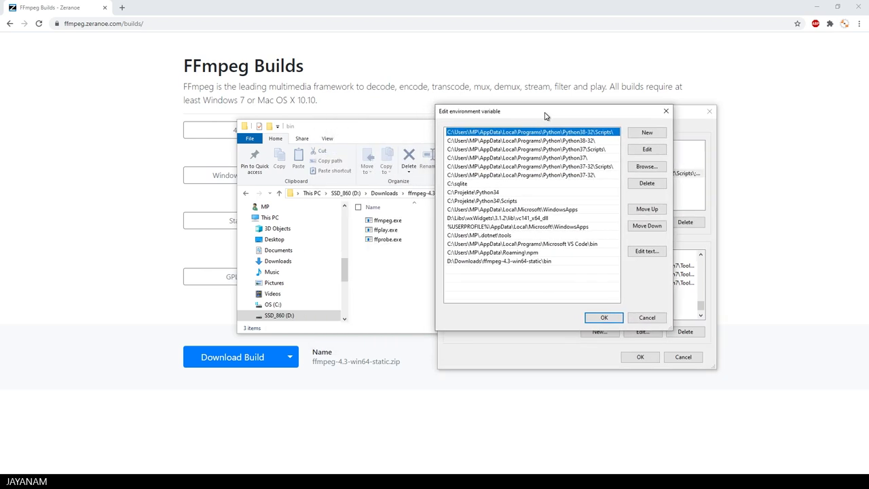
pyautogui.click(502, 262)
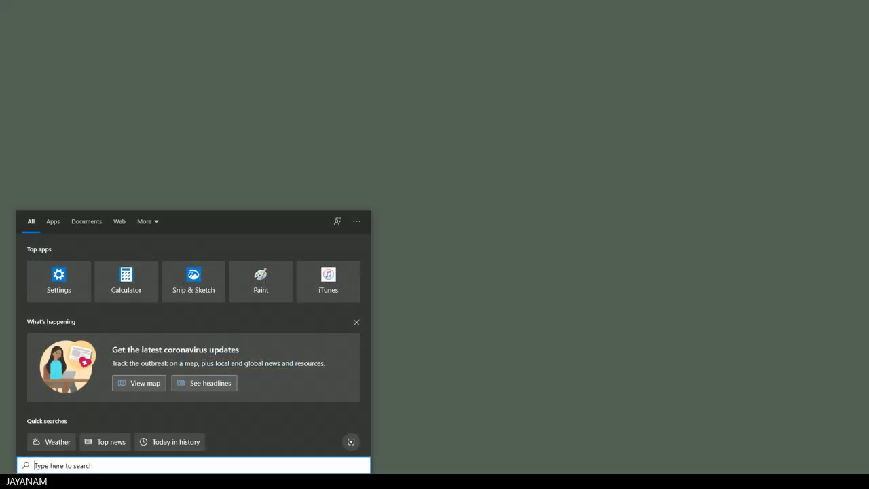
# Step: Launch Command Prompt by searching cmd from Start
pyautogui.write('cmd')
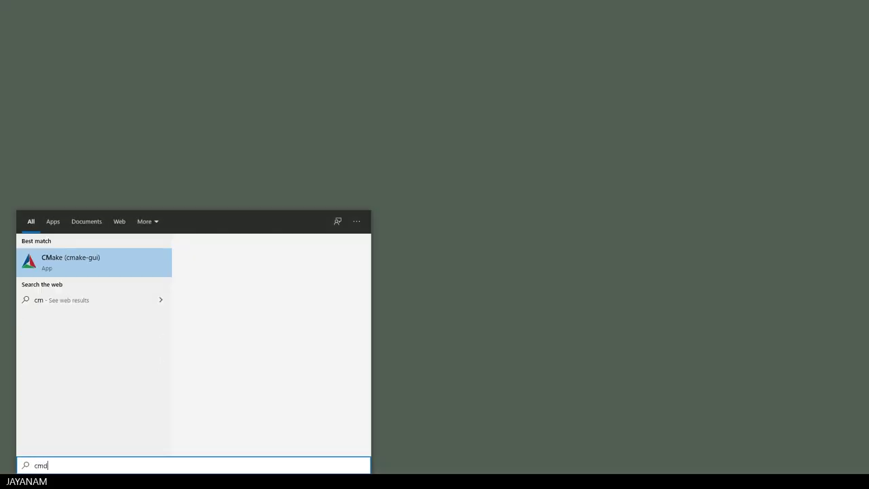
pyautogui.press('Return')
pyautogui.moveTo(372, 29); pyautogui.dragTo(461, 26)
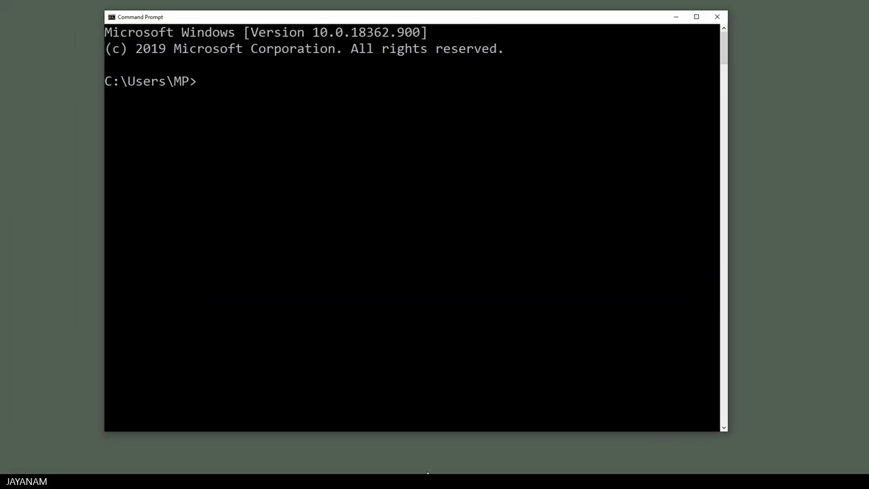
# Step: Switch to the D: drive and run ffmpeg to confirm it is installed
pyautogui.moveTo(410, 431); pyautogui.dragTo(421, 275)
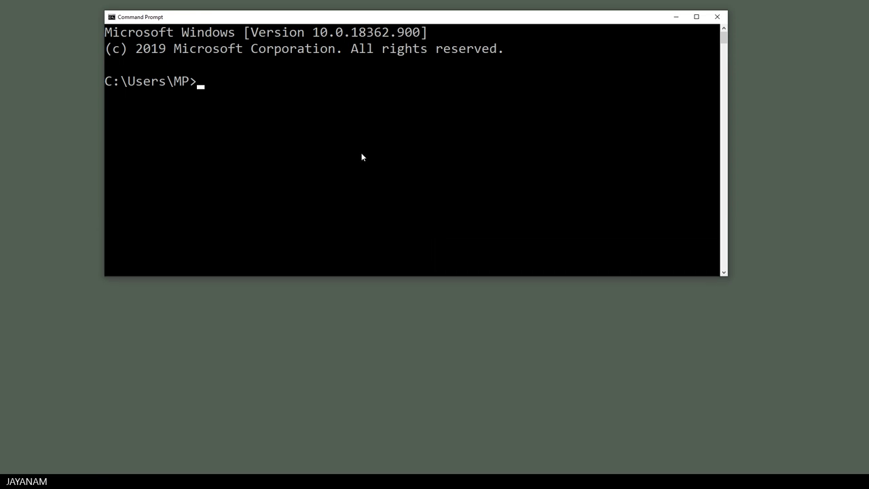
pyautogui.write('d:')
pyautogui.press('Return')
pyautogui.write('ffmpeg')
pyautogui.press('Return')
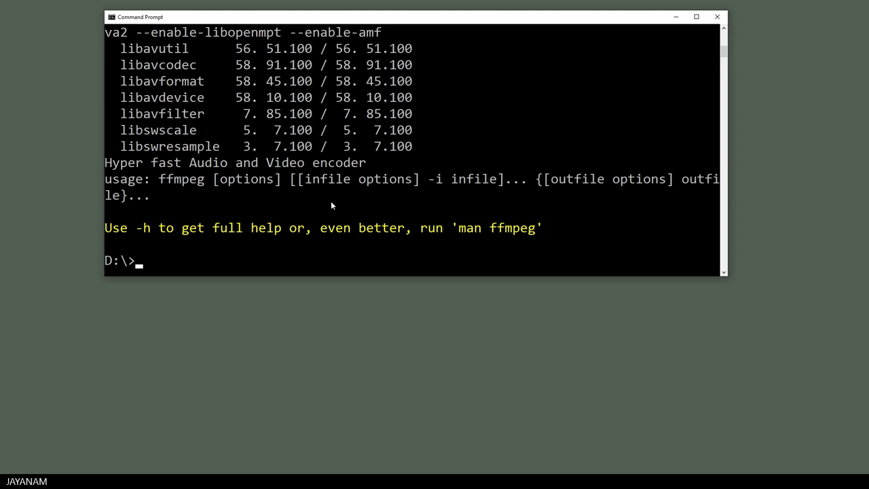
# Step: Move into Projects\Blender\camera_animation and list its files, including 0001-0200.mp4
pyautogui.write('cd Projects')
pyautogui.press('Return')
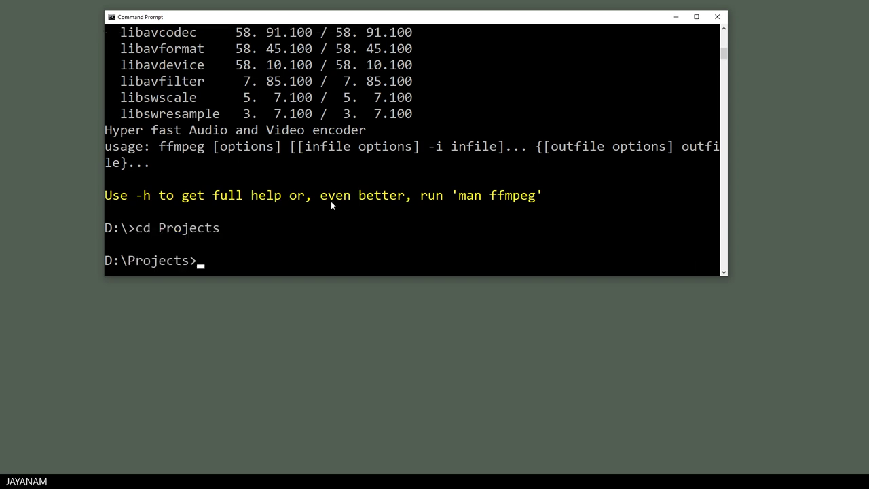
pyautogui.write('cd Blender')
pyautogui.press('Return')
pyautogui.write('cd cam')
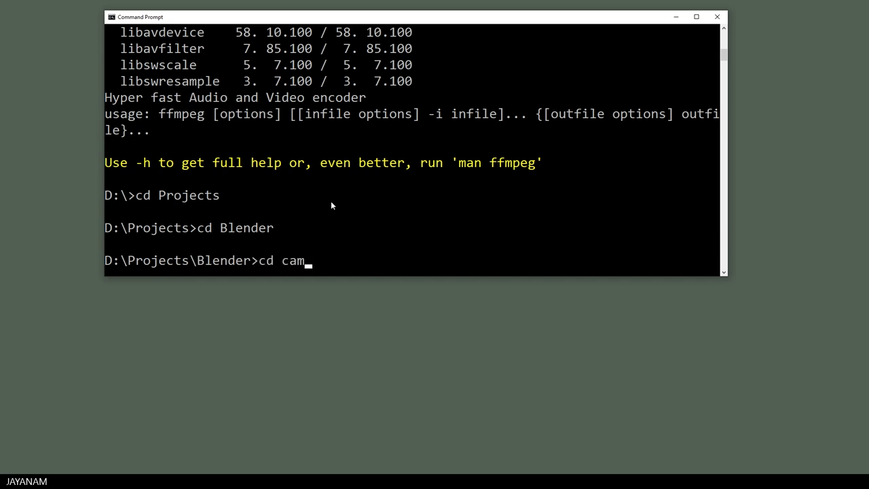
pyautogui.press('Tab')
pyautogui.press('Return')
pyautogui.write('dir')
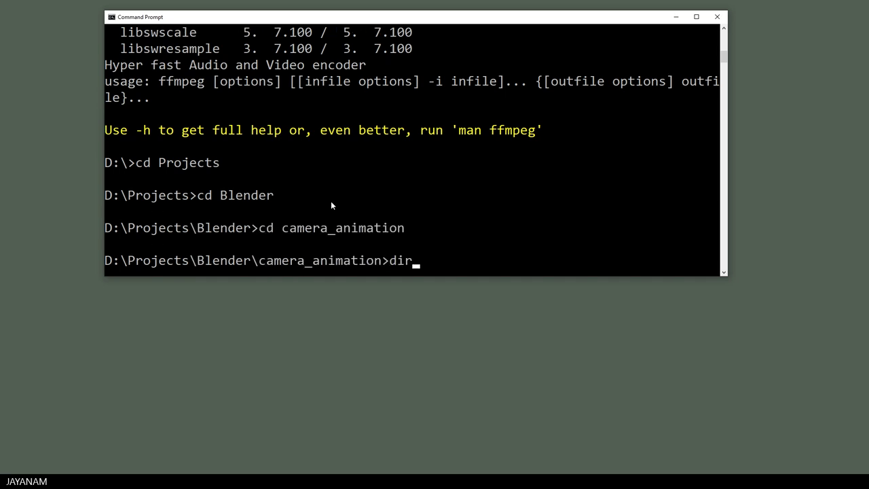
pyautogui.press('Return')
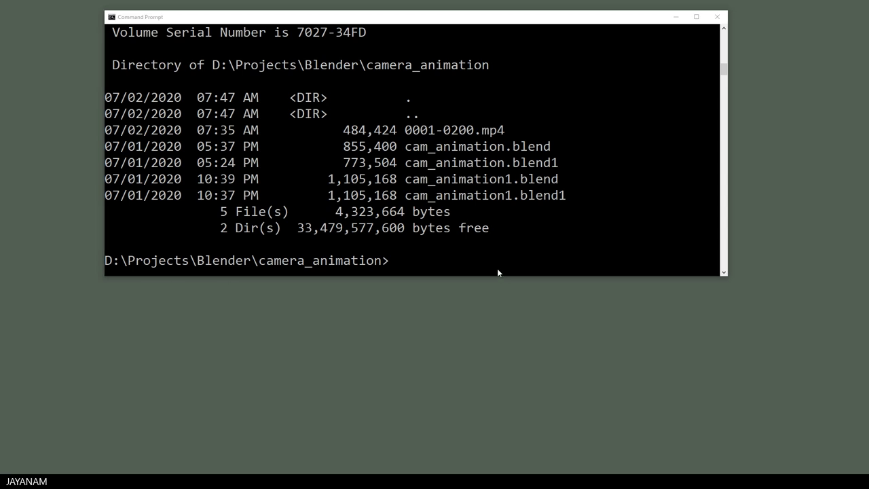
# Step: Paste the palettegen command, change scale=400 to scale=512, and run it to create palette.png
pyautogui.rightClick(412, 258)
pyautogui.click(356, 285)
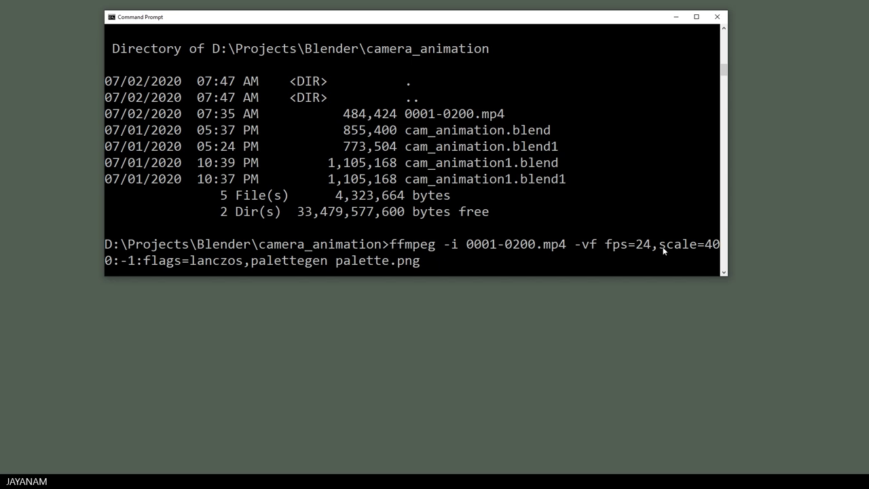
pyautogui.press('Right')
pyautogui.press('Right')
pyautogui.press('Right')
pyautogui.press('Right')
pyautogui.press('Right')
pyautogui.press('Right')
pyautogui.press('Right')
pyautogui.press('Right')
pyautogui.press('Right')
pyautogui.press('Right')
pyautogui.press('Right')
pyautogui.press('Right')
pyautogui.press('Right')
pyautogui.press('Right')
pyautogui.press('Right')
pyautogui.press('Right')
pyautogui.press('Right')
pyautogui.press('Right')
pyautogui.press('Right')
pyautogui.press('Right')
pyautogui.press('BackSpace')
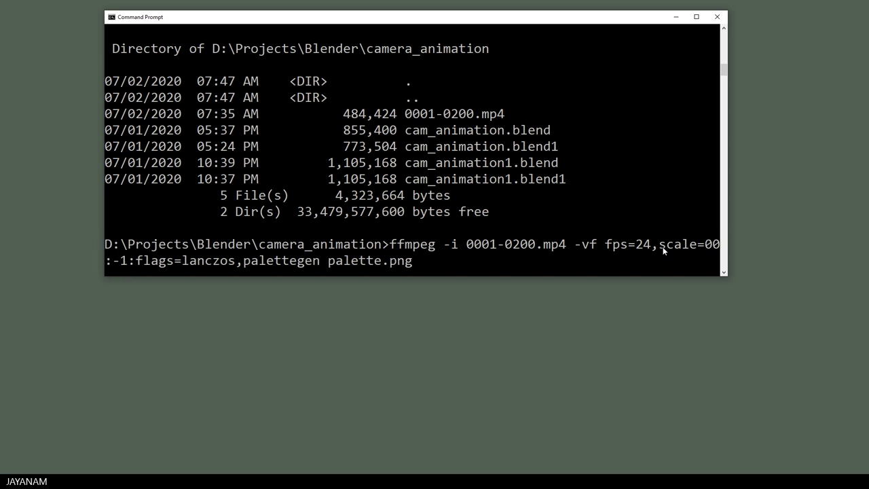
pyautogui.press('Delete')
pyautogui.press('Delete')
pyautogui.write('512')
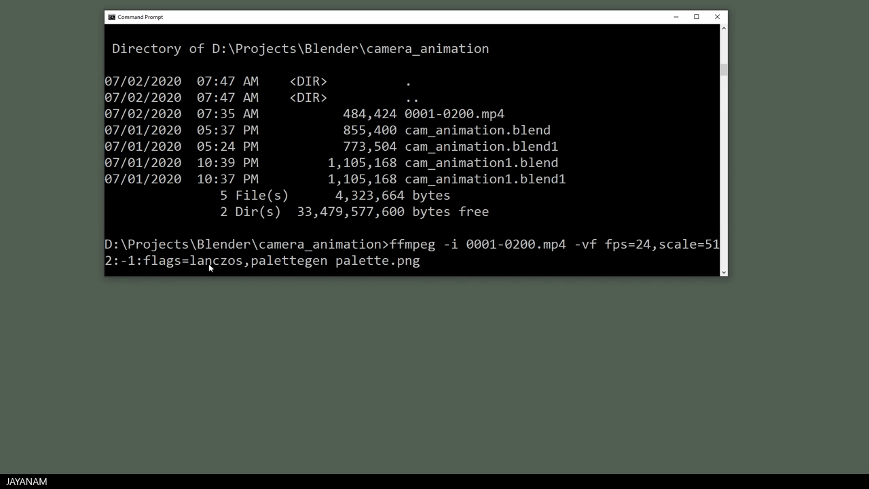
pyautogui.press('Return')
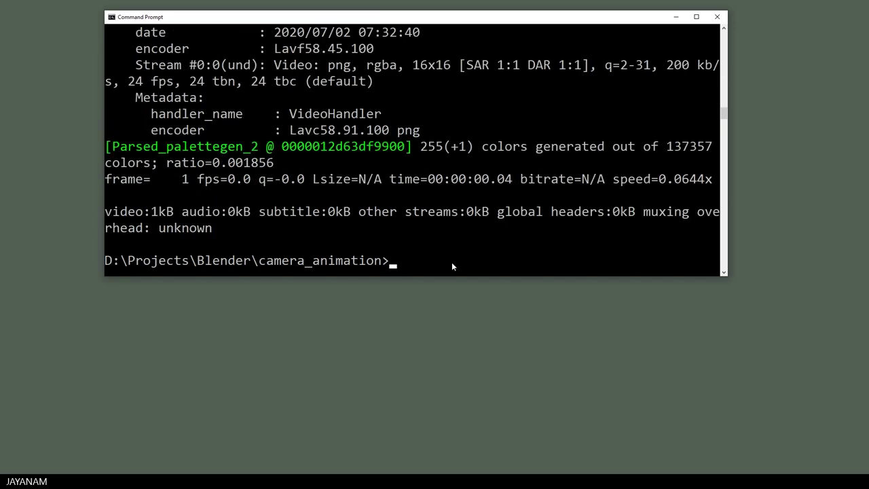
# Step: Confirm palette.png exists, then paste and run the paletteuse command to build output.gif
pyautogui.write('dir')
pyautogui.press('Return')
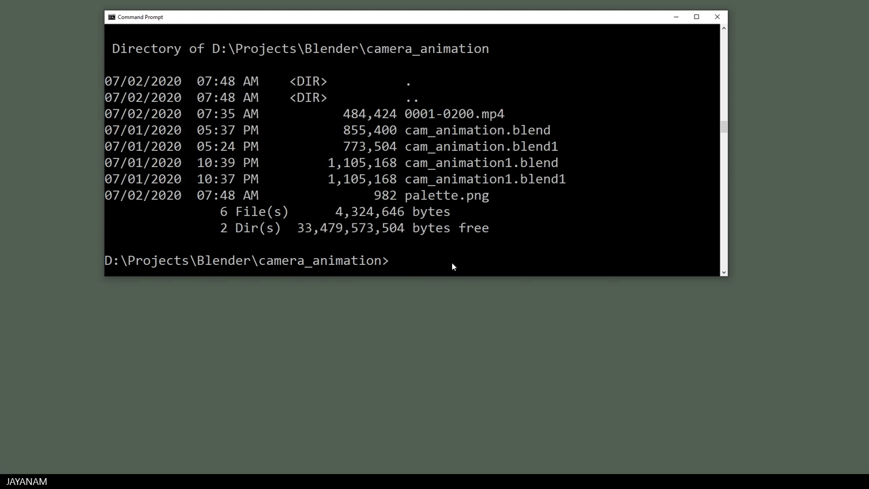
pyautogui.rightClick(419, 256)
pyautogui.click(363, 281)
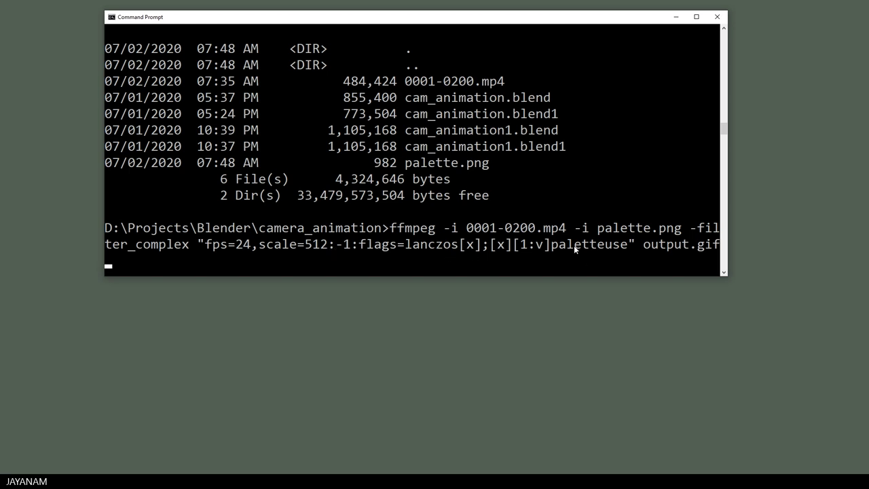
pyautogui.press('Return')
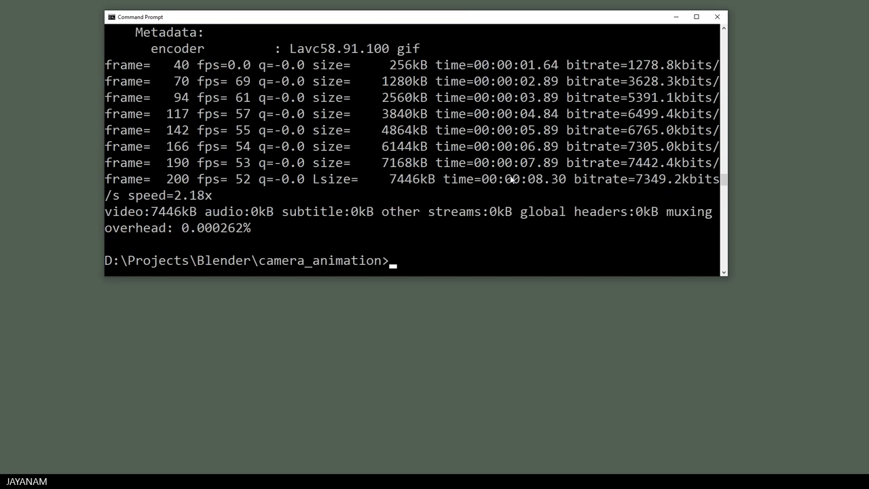
# Step: List the folder to confirm the 7,624,797-byte output.gif and enter its name to preview it
pyautogui.write('dir')
pyautogui.press('Return')
pyautogui.write('output.gif')
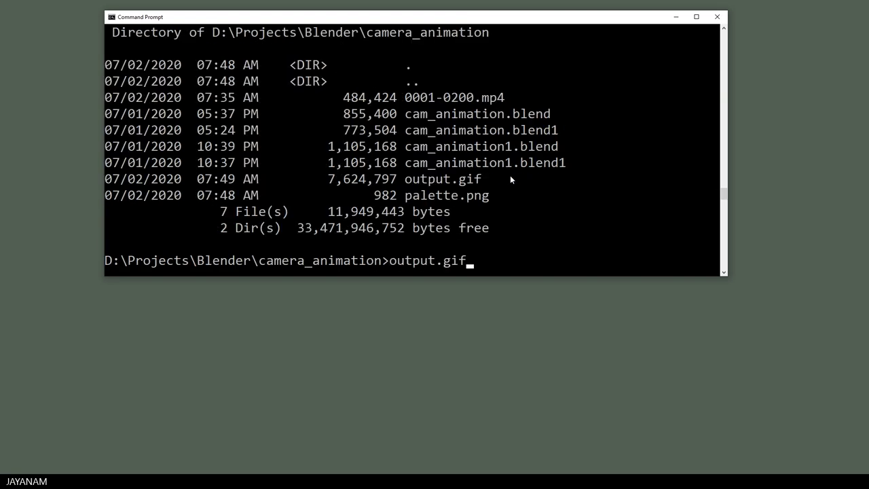
pyautogui.press('Return')
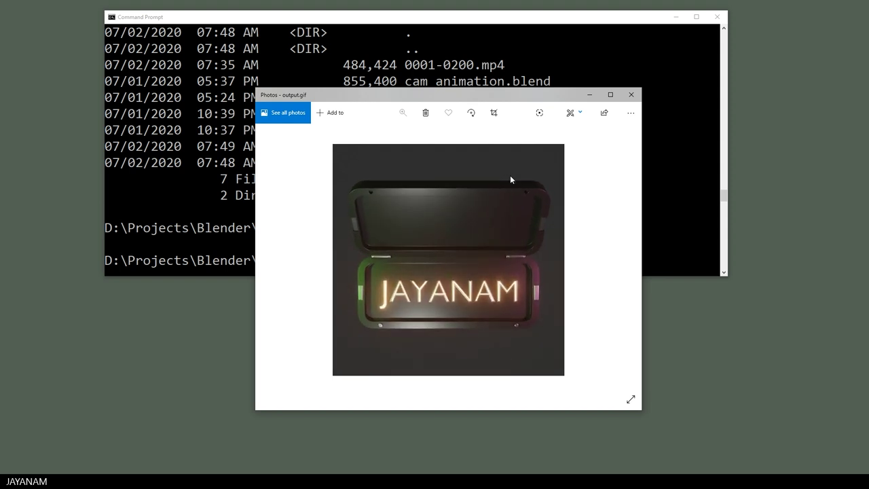
pyautogui.click(627, 99)
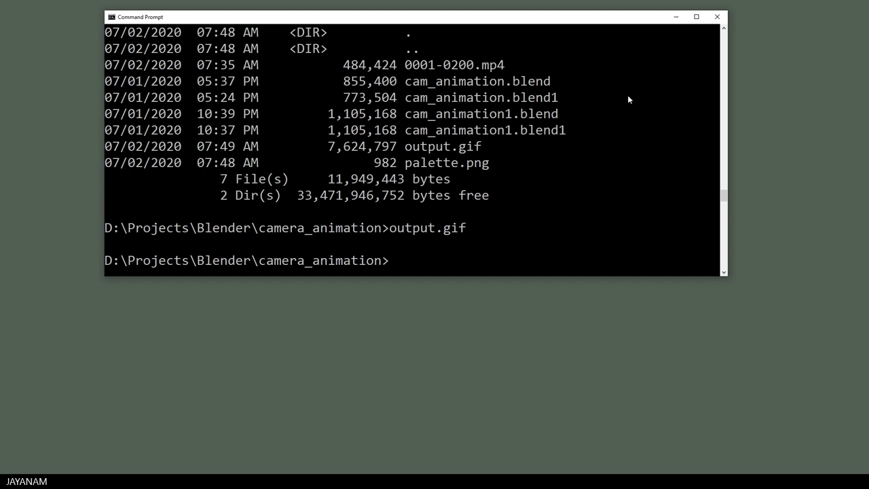
# Step: Paste and run the libwebp command encoding 0001-0200.mp4 into a lossless 512x512 output.webp at quality 80
pyautogui.rightClick(402, 263)
pyautogui.click(355, 283)
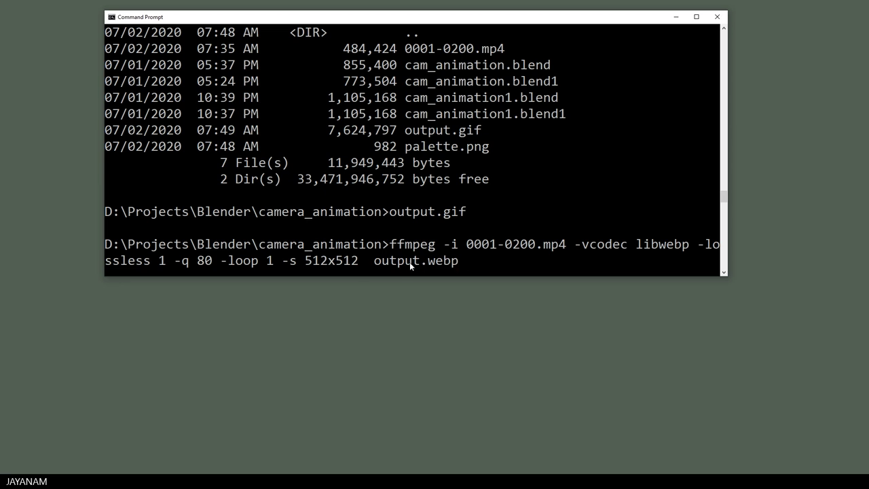
pyautogui.press('Return')
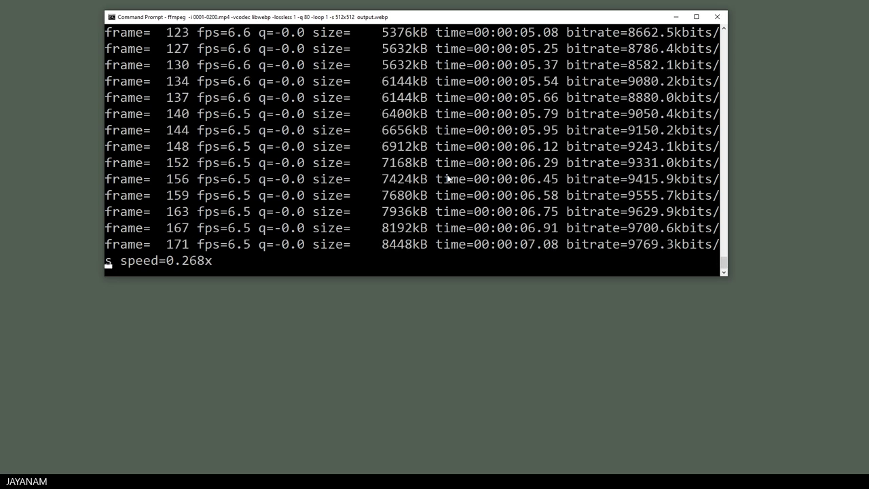
# Step: List the folder with dir to confirm output.webp (11,046,772 bytes) is there
pyautogui.write('dir')
pyautogui.press('Return')
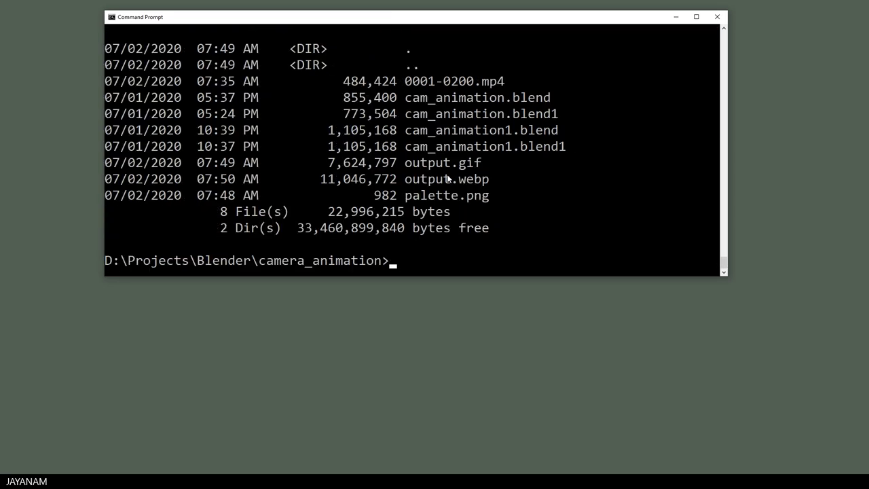
pyautogui.write('output.webp')
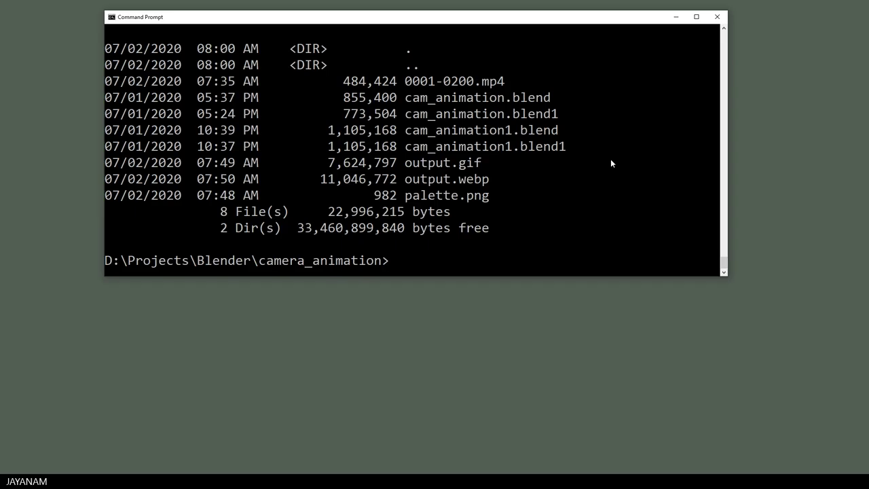
# Step: Run ffmpeg -i 0001-0200.mp4 -f apng output.png to create the animated PNG
pyautogui.write('ffmpeg')
pyautogui.write(' -i 0001-0200.mp4 -f a')
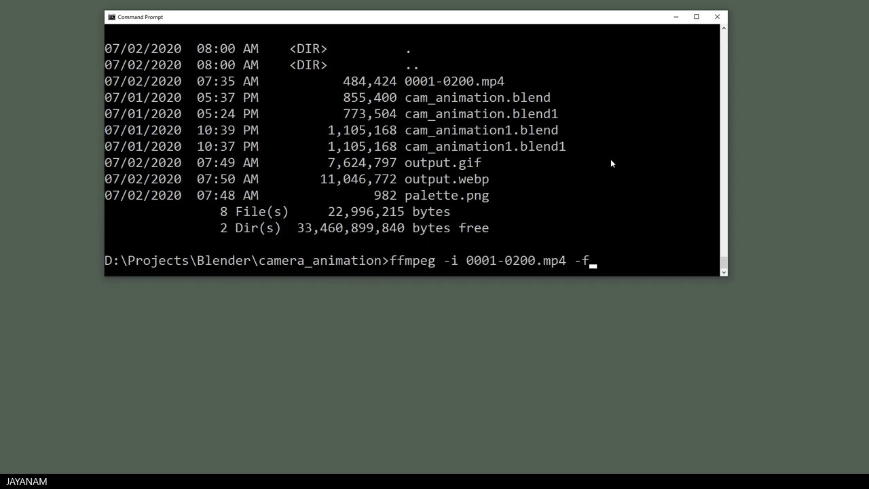
pyautogui.write('png output.png')
pyautogui.press('Return')
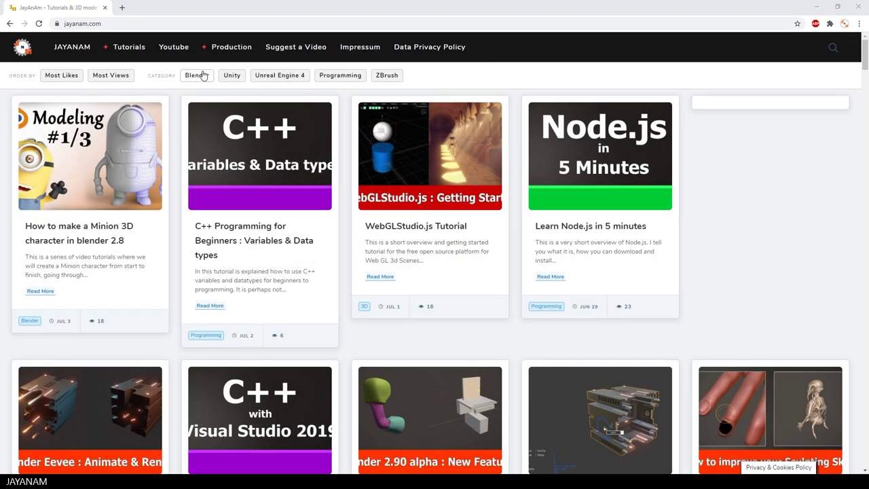
# Step: Filter the jayanam.com posts by the Blender, Unity and Programming categories
pyautogui.click(197, 76)
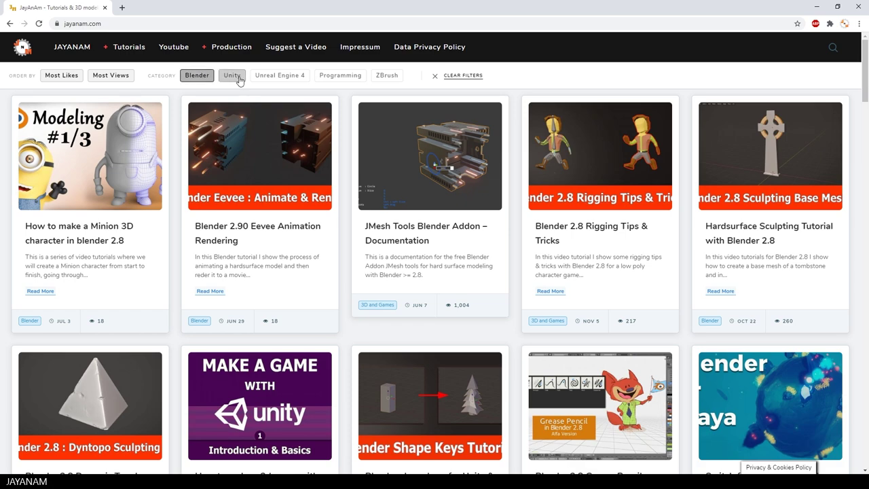
pyautogui.click(231, 76)
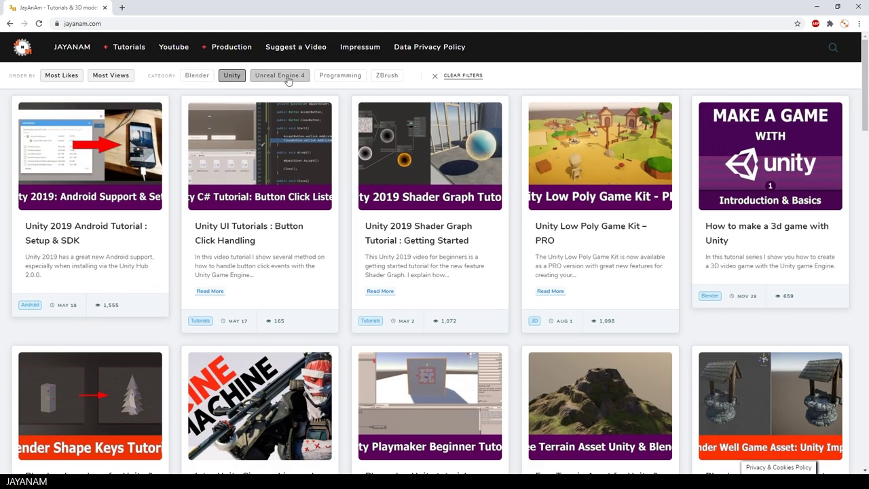
pyautogui.click(341, 77)
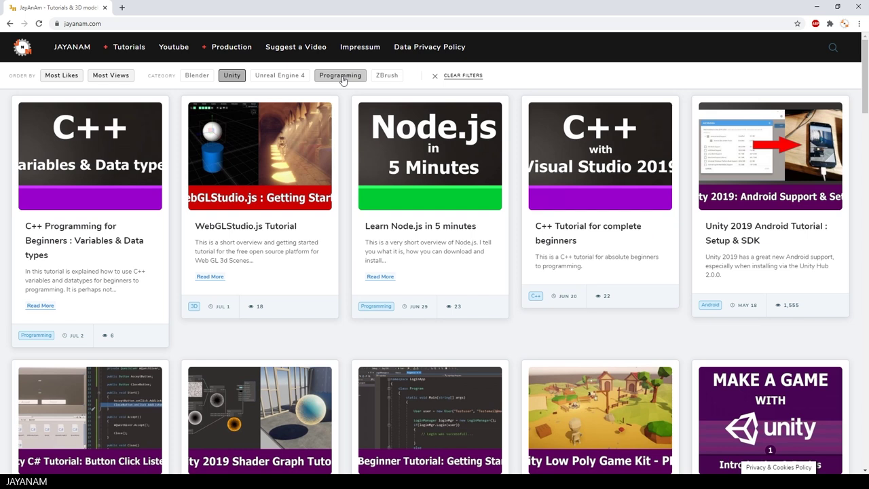
# Step: Go to the Suggest a Video form and step through its Title, Video Url, Description and Email fields
pyautogui.click(316, 53)
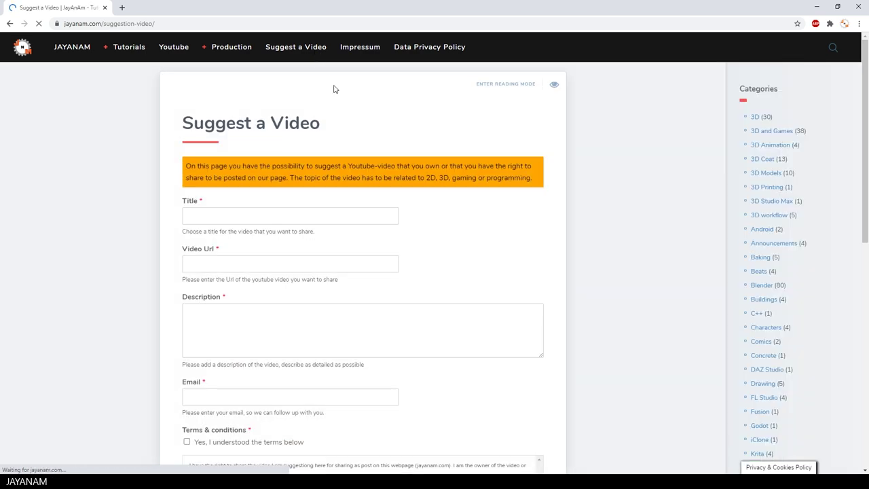
pyautogui.click(201, 218)
pyautogui.click(213, 265)
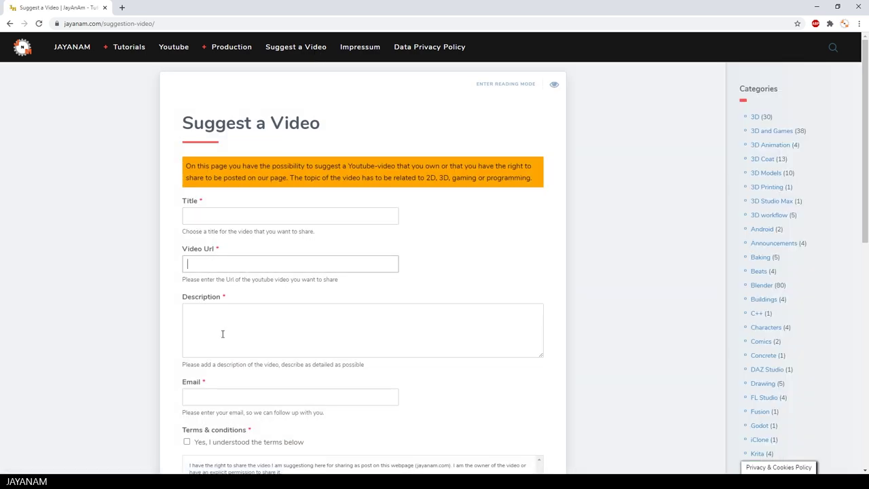
pyautogui.click(211, 320)
pyautogui.scroll(-3, 251, 292)
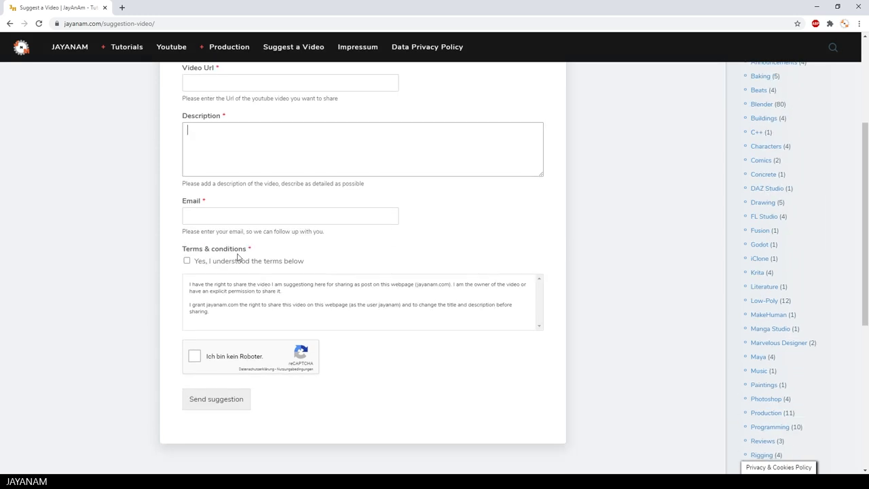
pyautogui.click(207, 217)
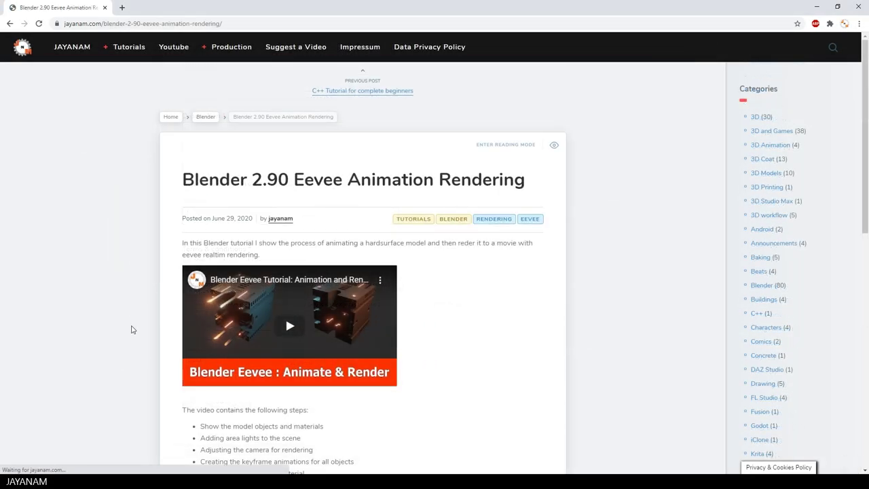
# Step: Scroll down the Blender 2.90 Eevee Animation Rendering post to its seven-step list
pyautogui.scroll(-1, 133, 329)
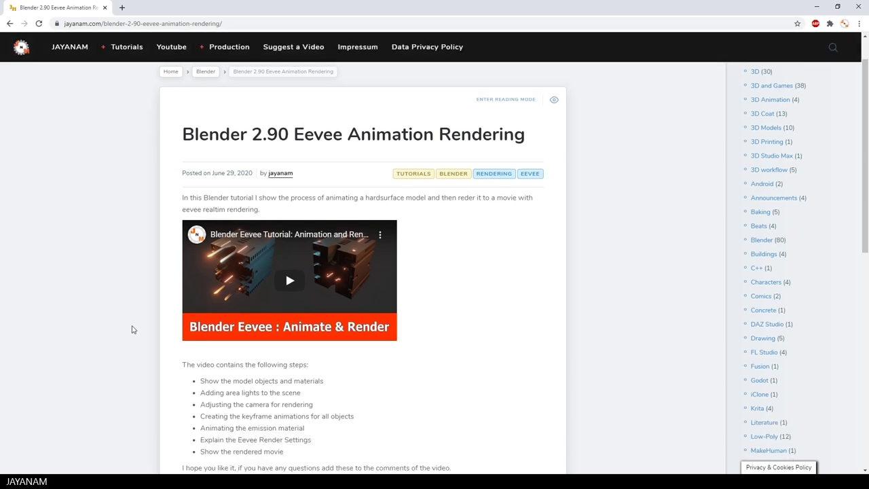
pyautogui.scroll(-1, 133, 329)
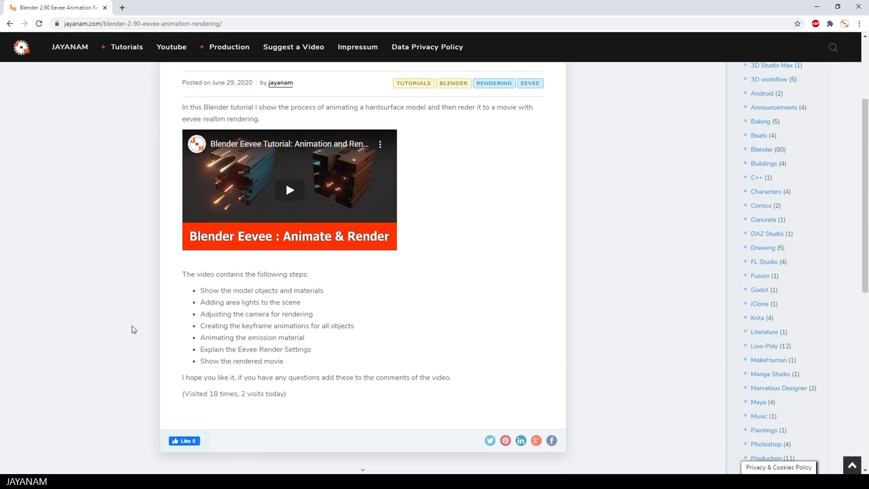